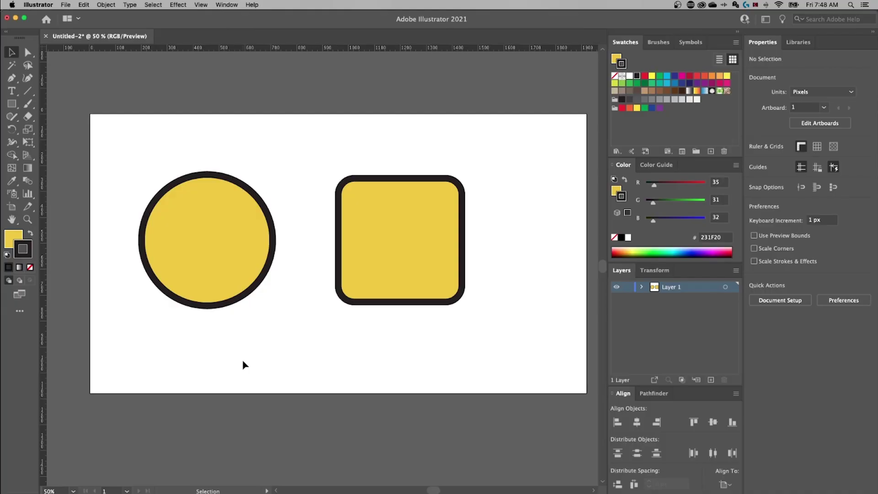
Select the rounded square on the artboard.
click(259, 243)
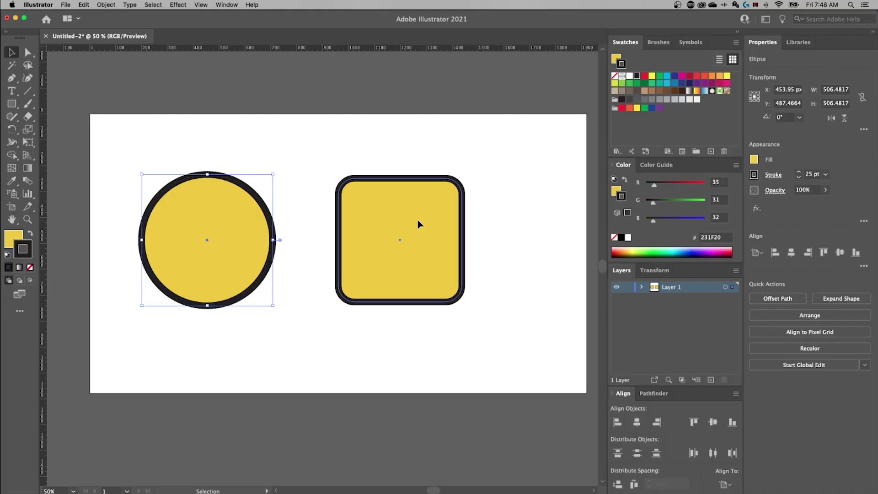
click(420, 222)
click(296, 302)
scroll(283, 309, right, 2)
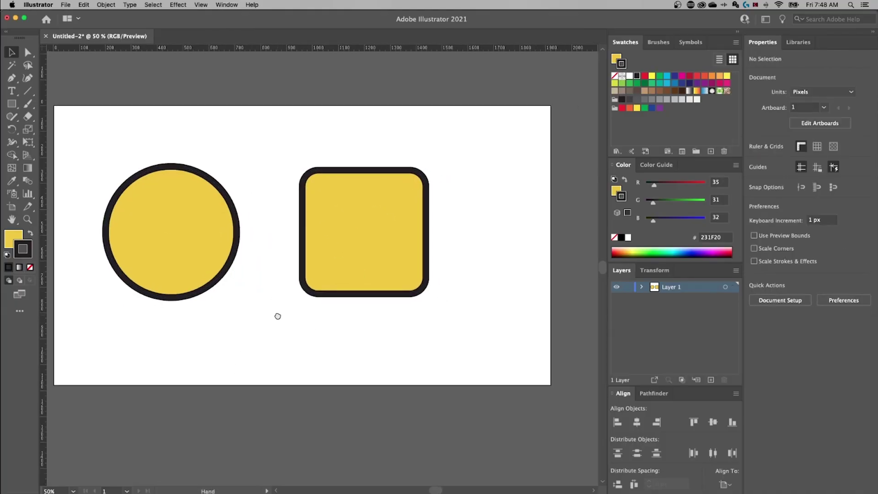
click(359, 253)
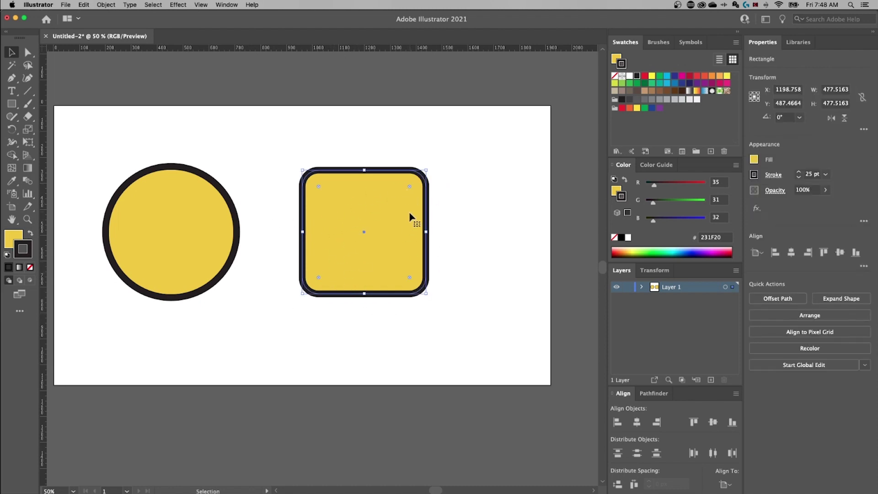
drag(449, 150, 298, 349)
Open Effect > Stylize > Drop Shadow for the rounded square.
click(179, 4)
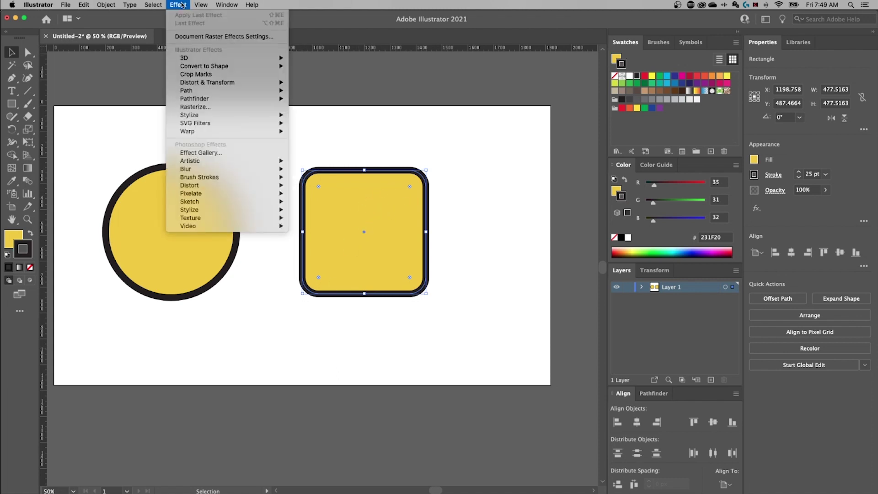
mouse_move(212, 118)
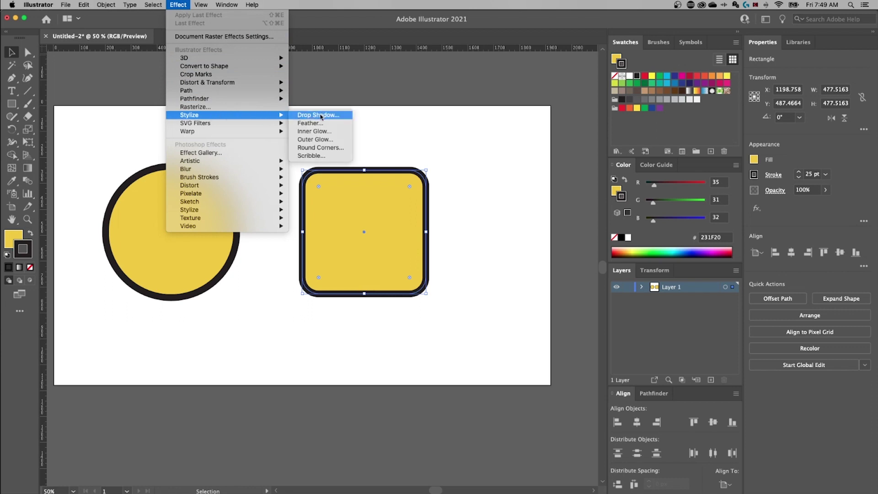
click(321, 117)
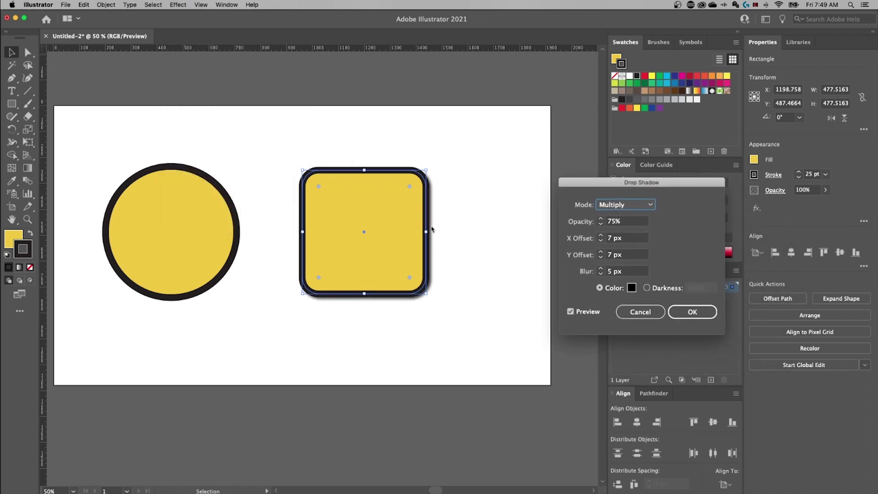
click(571, 312)
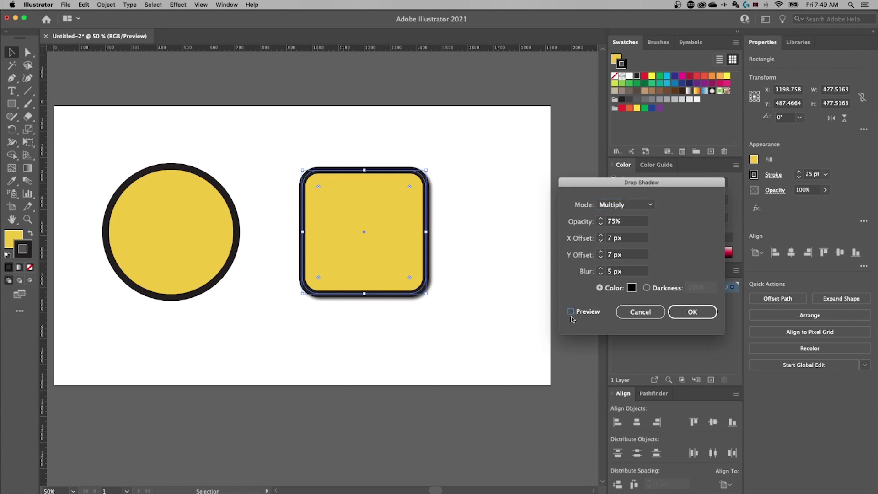
click(571, 312)
drag(604, 185, 574, 162)
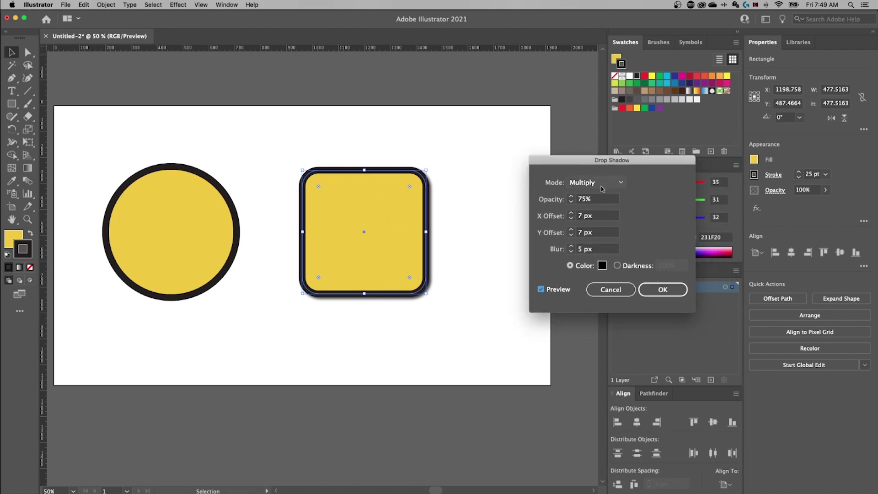
click(620, 184)
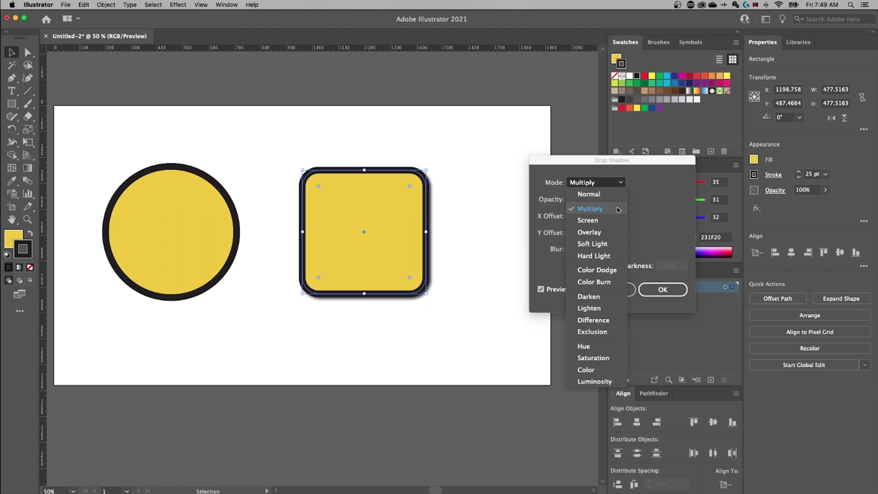
click(647, 200)
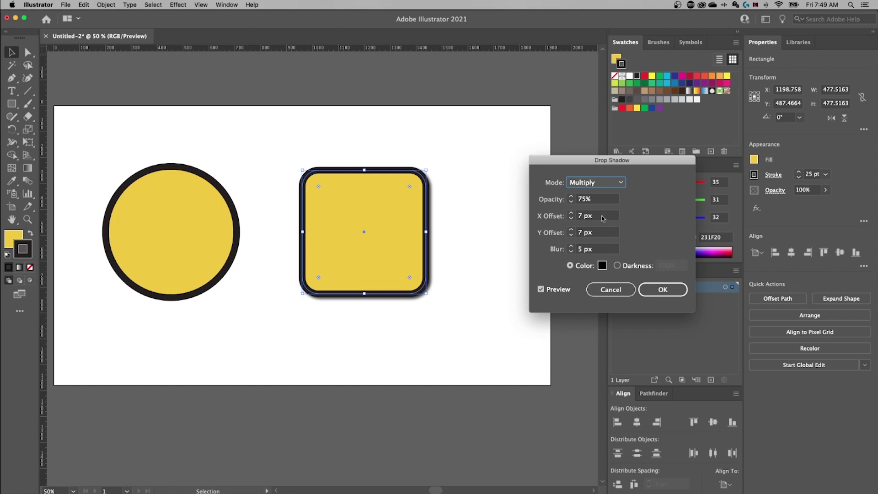
click(590, 215)
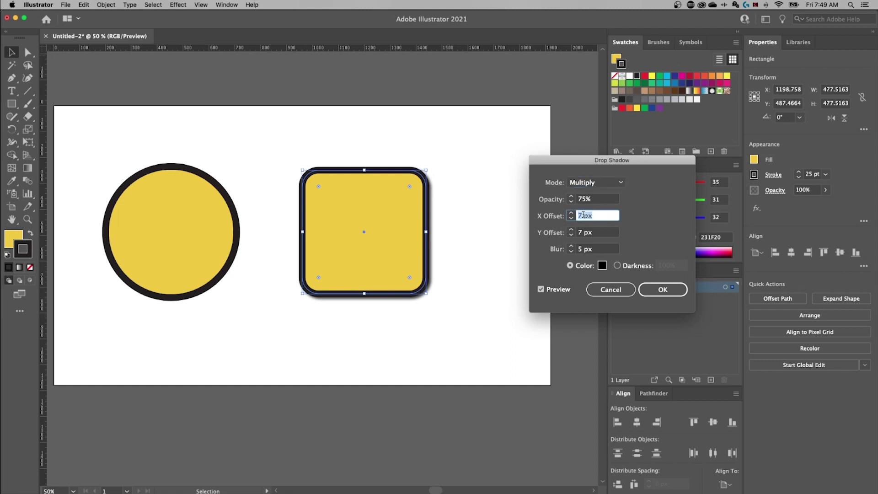
Set the shadow's X and Y offsets to 30 px.
key(Up)
key(Up)
key(Up)
key(Up)
key(Up)
key(Up)
key(Up)
key(Up)
key(Up)
key(Up)
key(Up)
key(Up)
key(Up)
key(Up)
key(Up)
key(Up)
key(Up)
key(Up)
key(Up)
key(Up)
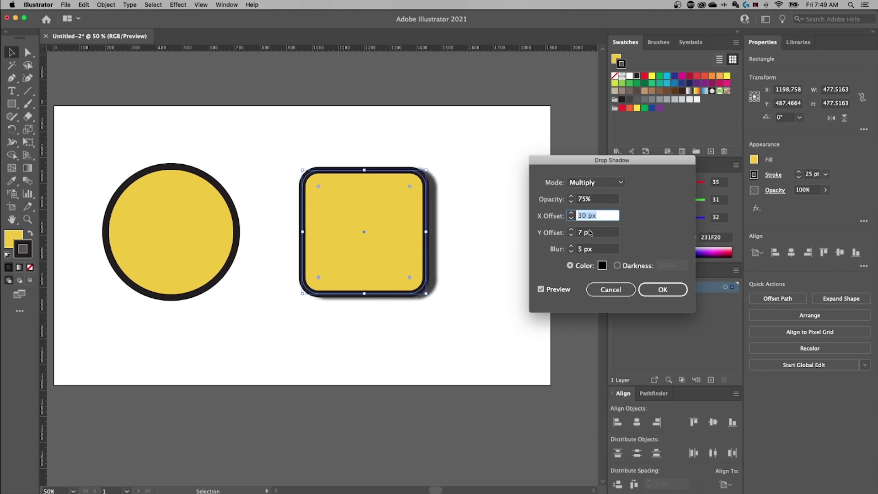
click(590, 232)
key(Up)
key(Up)
key(Up)
key(Up)
key(Up)
key(Up)
key(Up)
key(Up)
key(Up)
key(Up)
key(Up)
key(Up)
key(Up)
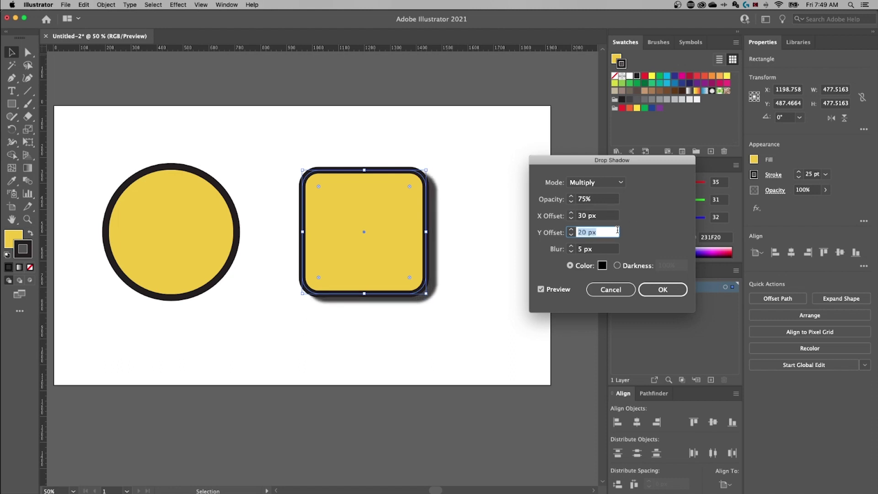
key(shift+Up)
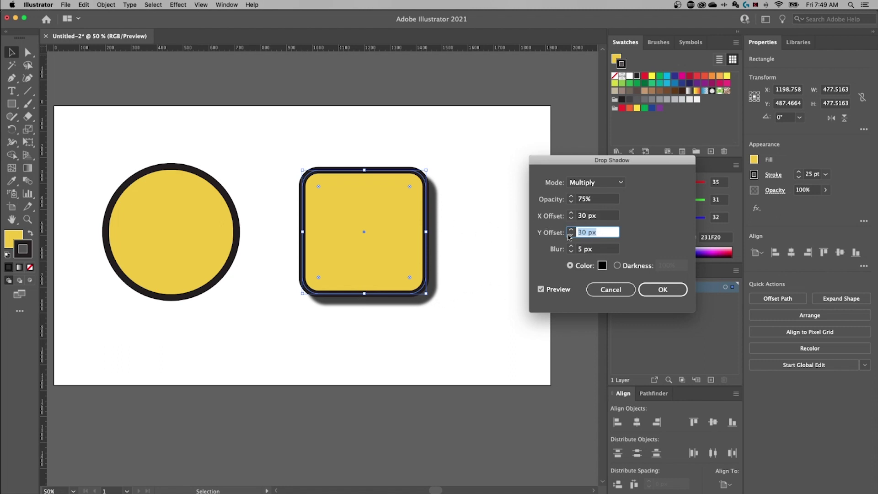
Set the shadow opacity to 15%, then select the Blur field for editing.
click(557, 199)
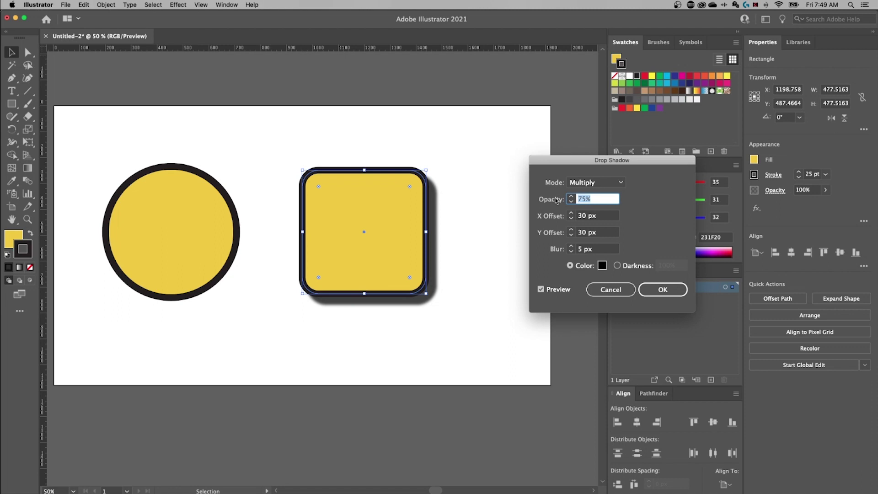
text(10)
key(Tab)
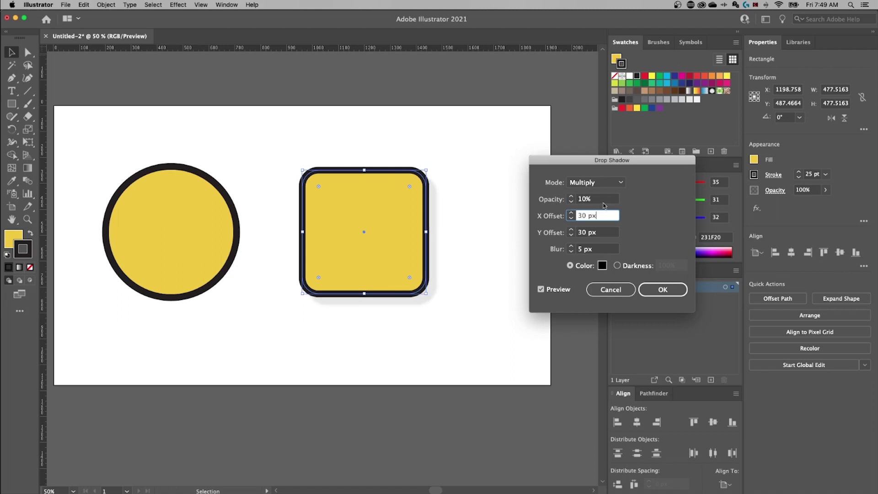
click(550, 202)
text(1)
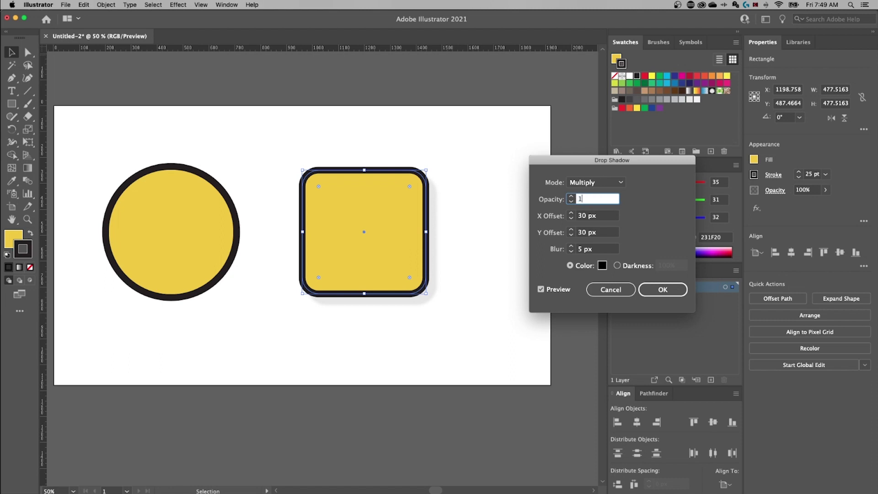
text(5)
key(Tab)
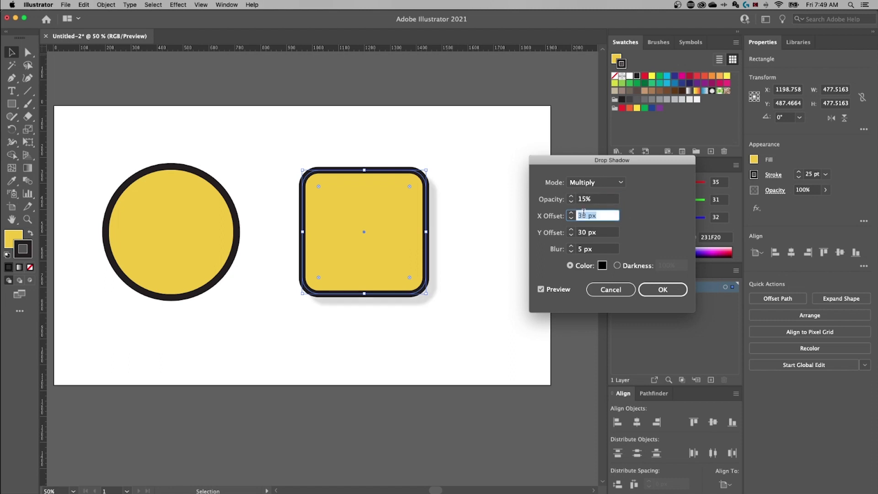
click(583, 199)
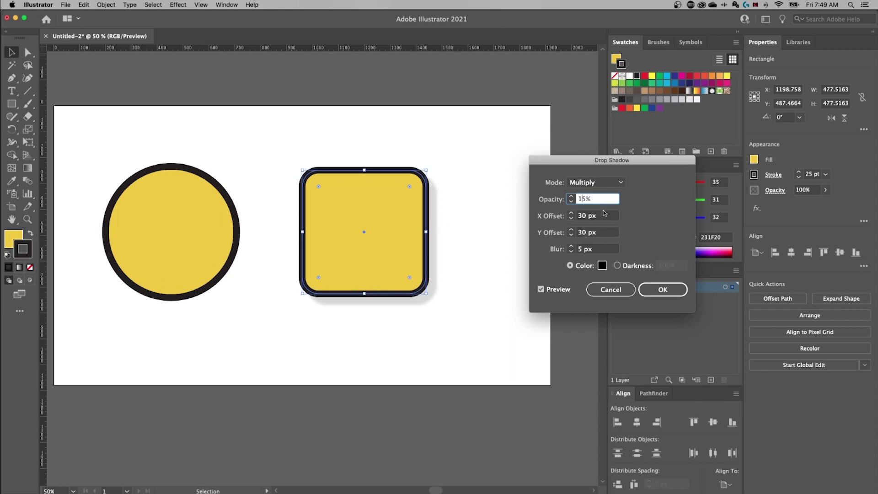
click(663, 289)
double_click(595, 250)
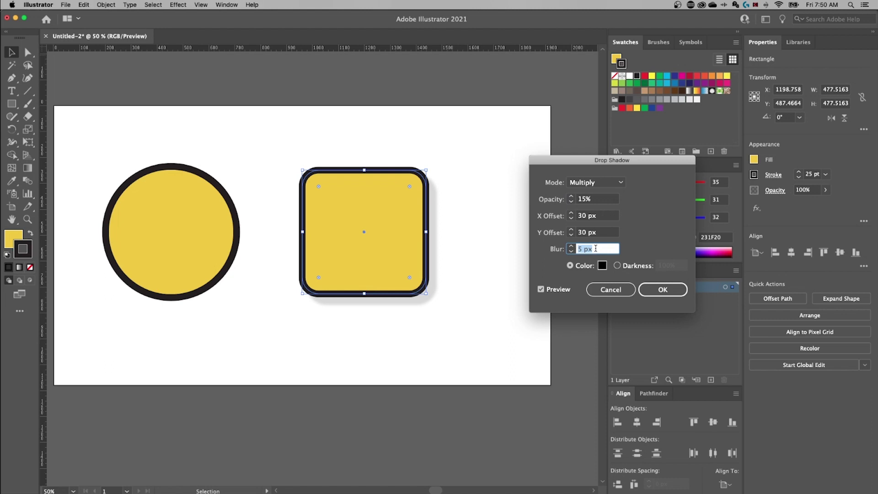
Set the shadow blur to 40 px and opacity back to 75%.
text(40)
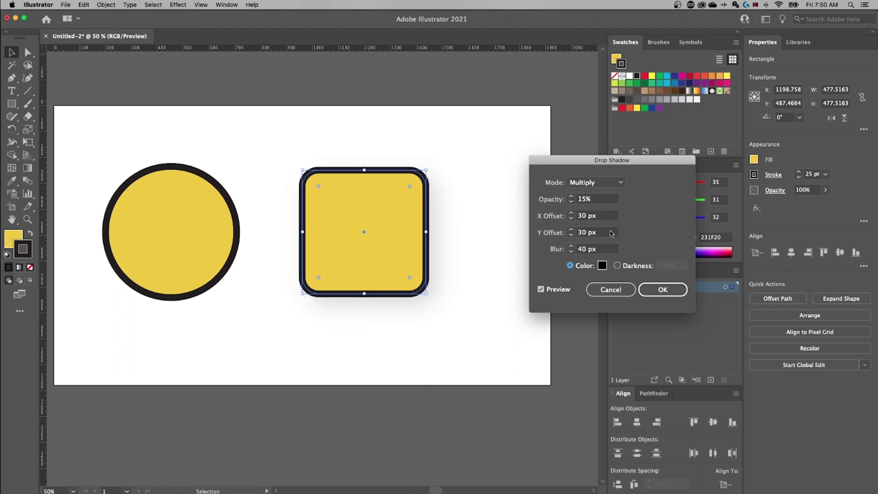
click(610, 234)
key(Tab)
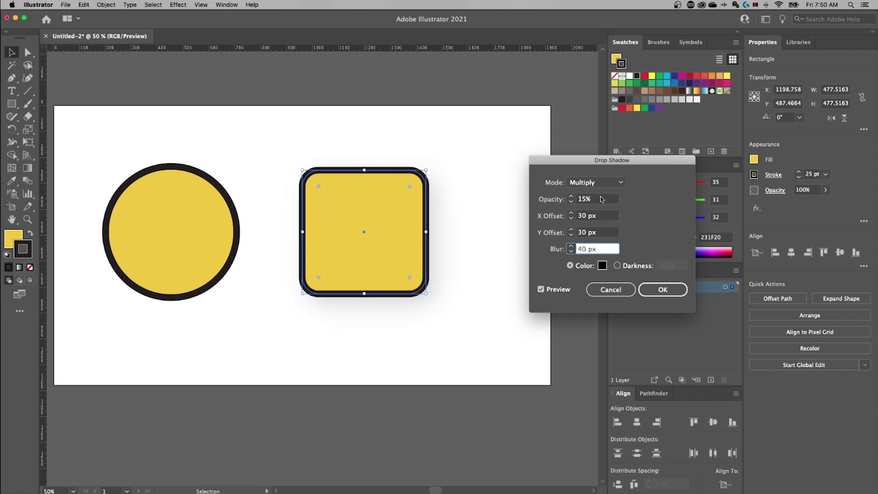
key(Tab)
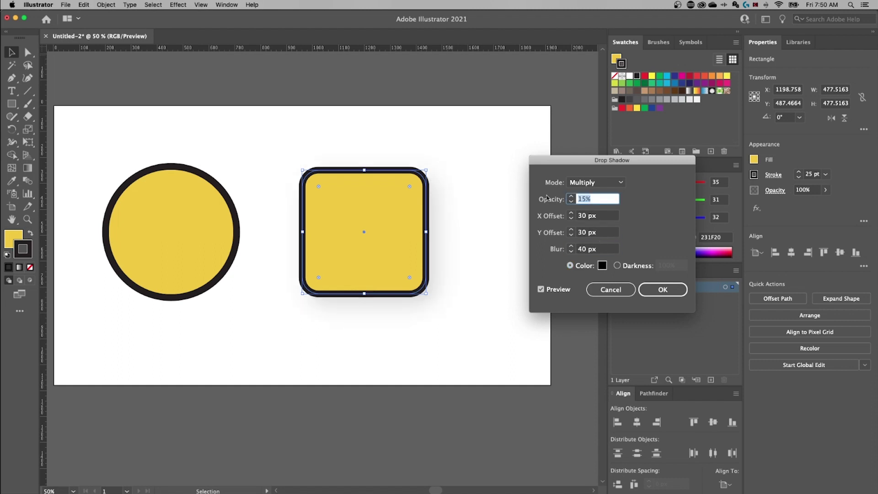
text(75)
key(Tab)
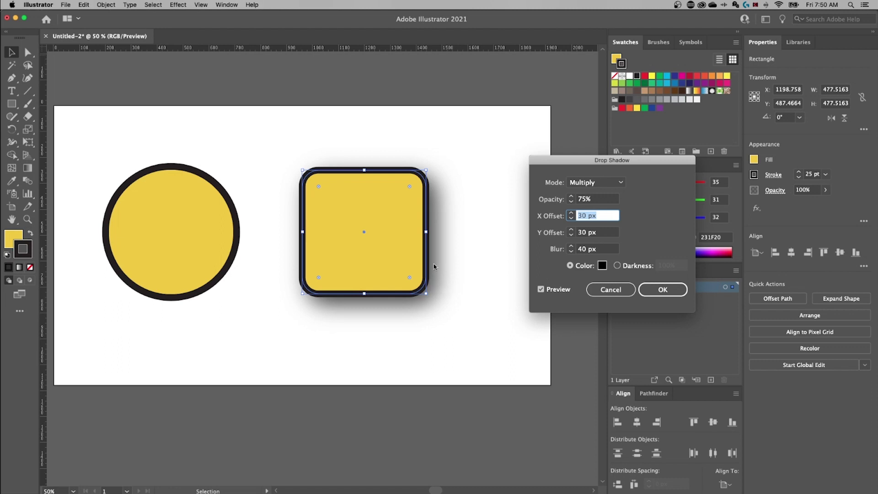
Keep the shadow colour black and apply the drop shadow to the square.
click(602, 266)
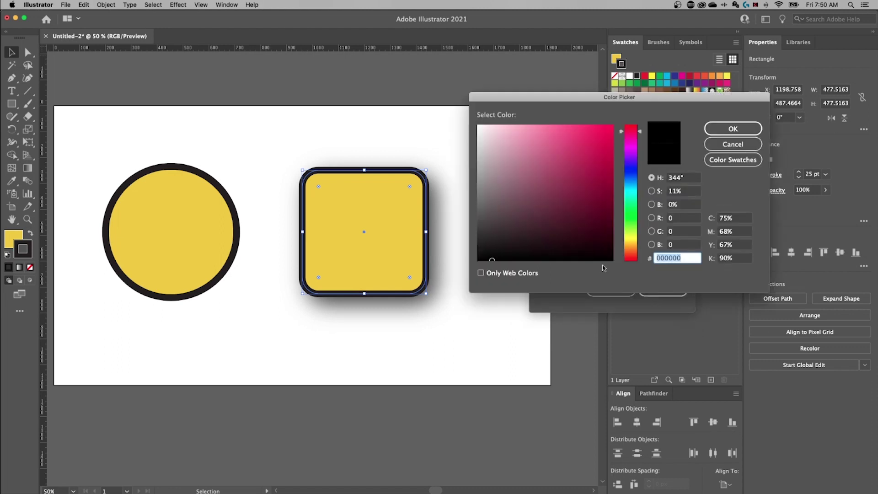
click(727, 130)
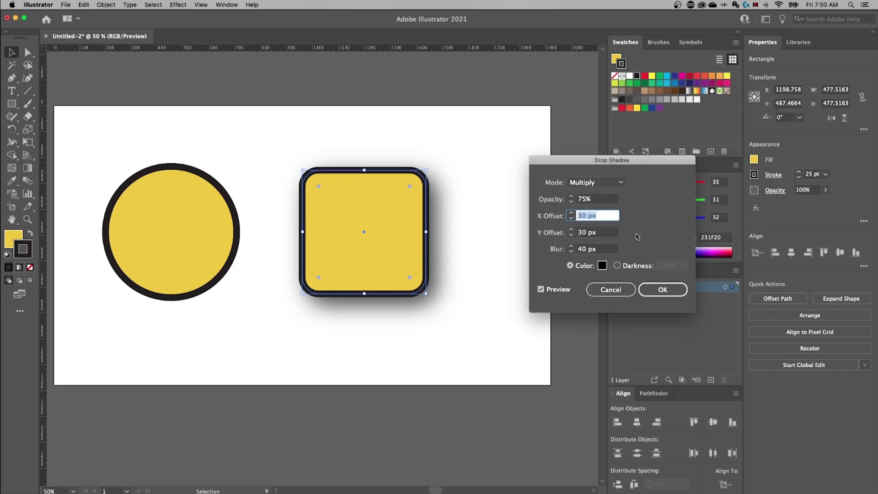
click(633, 268)
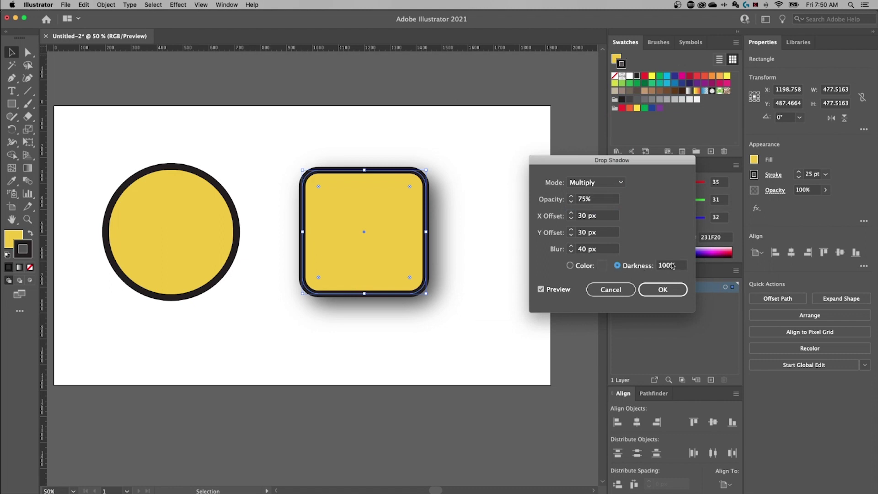
click(570, 265)
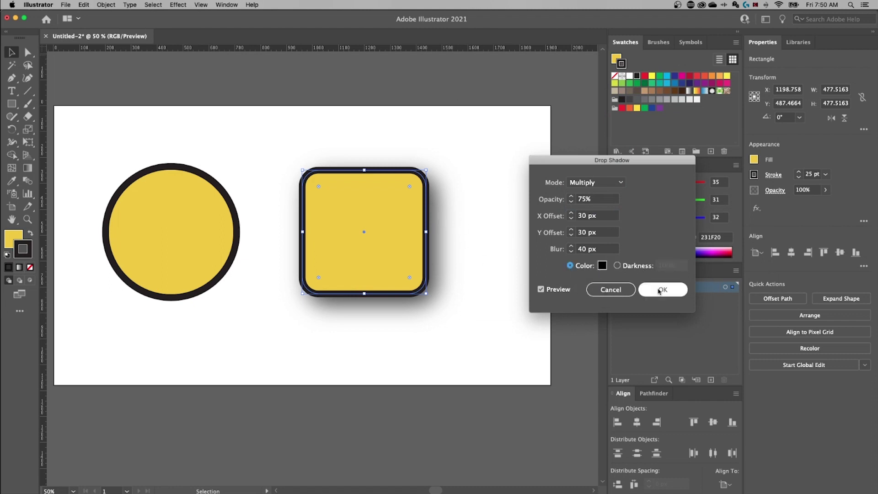
click(663, 290)
click(470, 240)
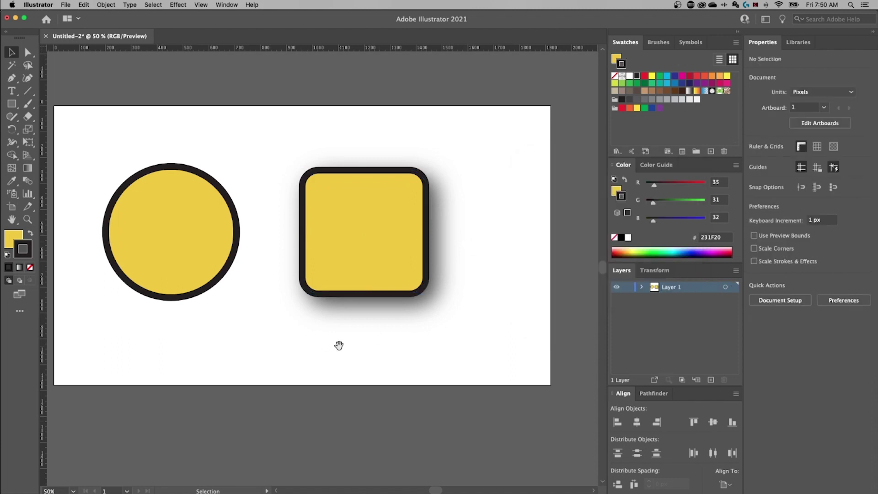
drag(339, 347, 434, 348)
Resize the shadowed square, enable Scale Strokes & Effects, then undo the resize.
drag(476, 256, 405, 215)
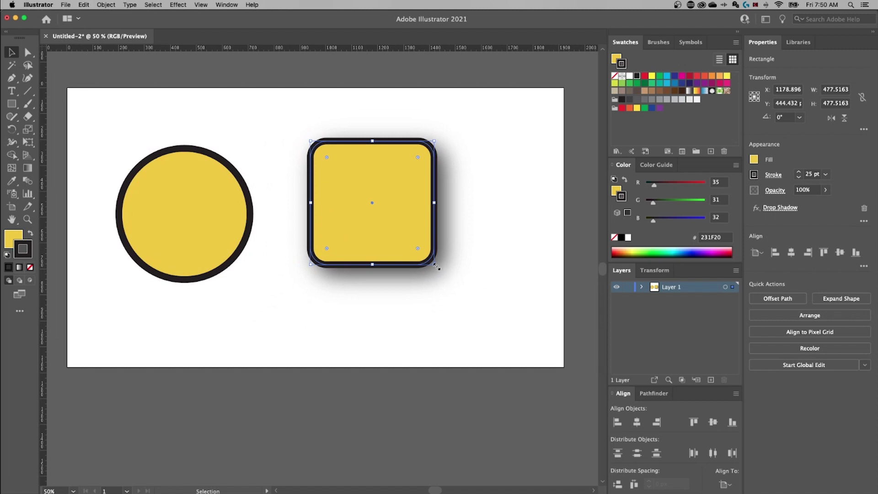
drag(437, 266, 499, 327)
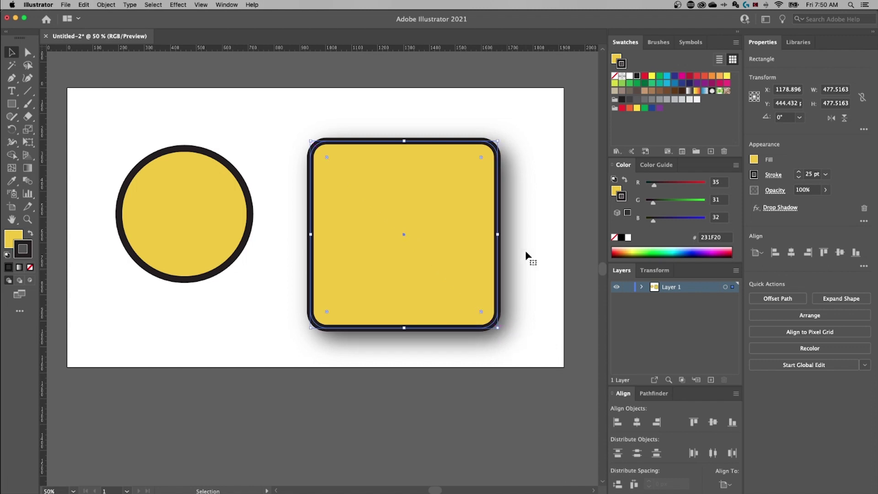
click(566, 211)
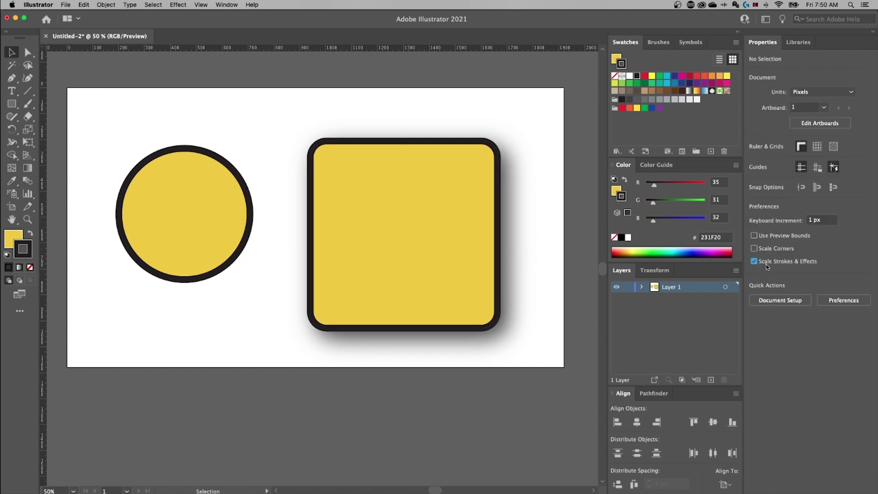
scroll(476, 212, up, 2)
key(super+z)
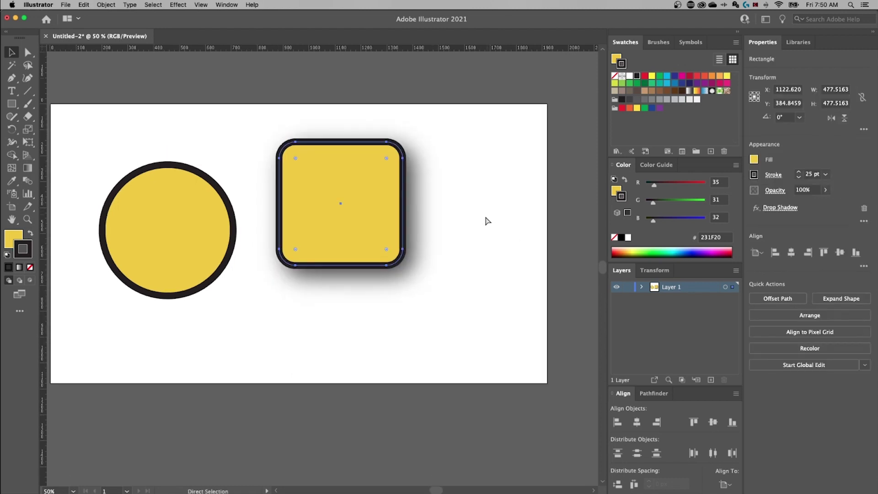
Undo the square's move and drop shadow, then marquee-select the circle and square.
key(super+z)
key(super+shift+a)
drag(388, 253, 437, 258)
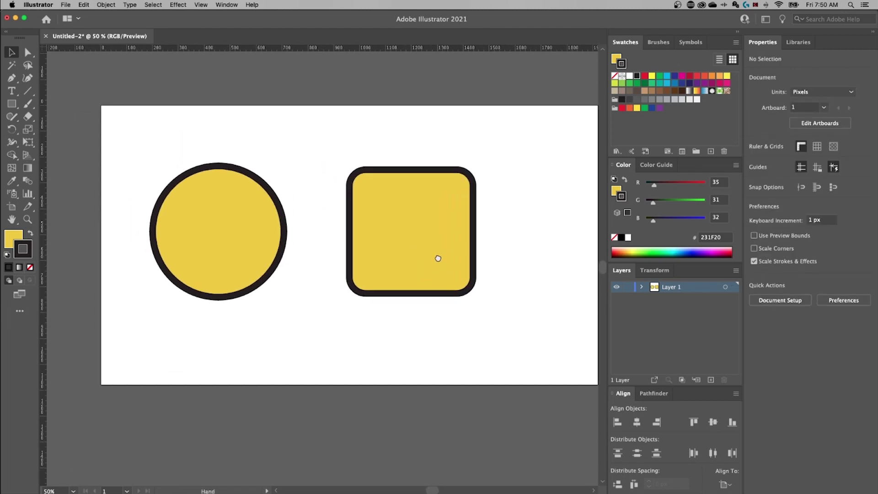
click(403, 239)
drag(459, 117, 241, 239)
drag(349, 182, 408, 179)
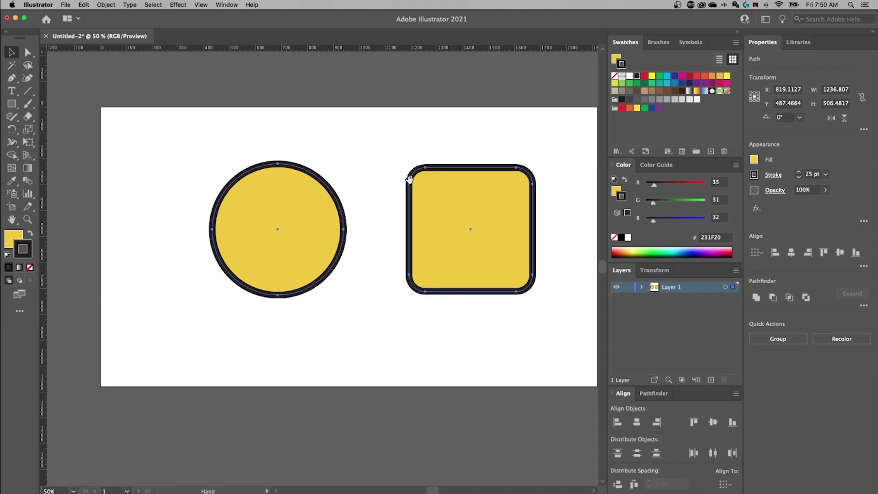
scroll(409, 179, right, 3)
drag(482, 153, 269, 253)
Group the circle and square with Cmd+G and move the group up and left.
key(super+g)
key(super+shift+a)
key(v)
click(271, 231)
right_click(272, 232)
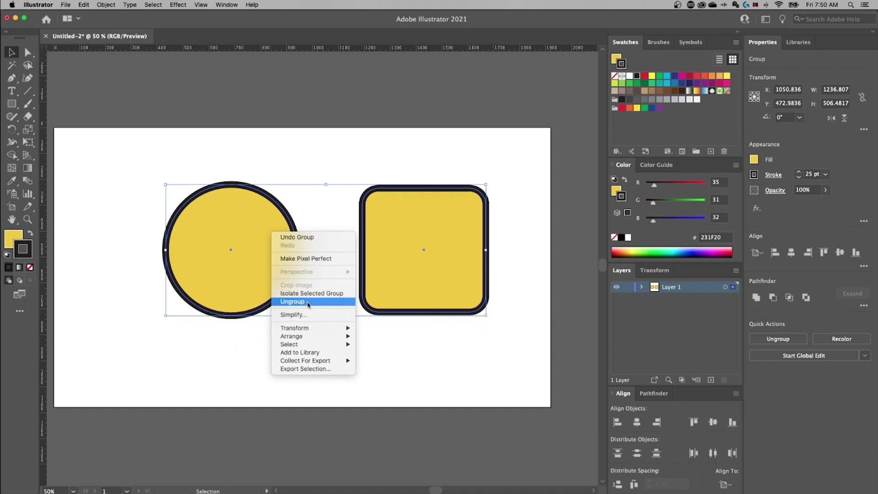
click(292, 301)
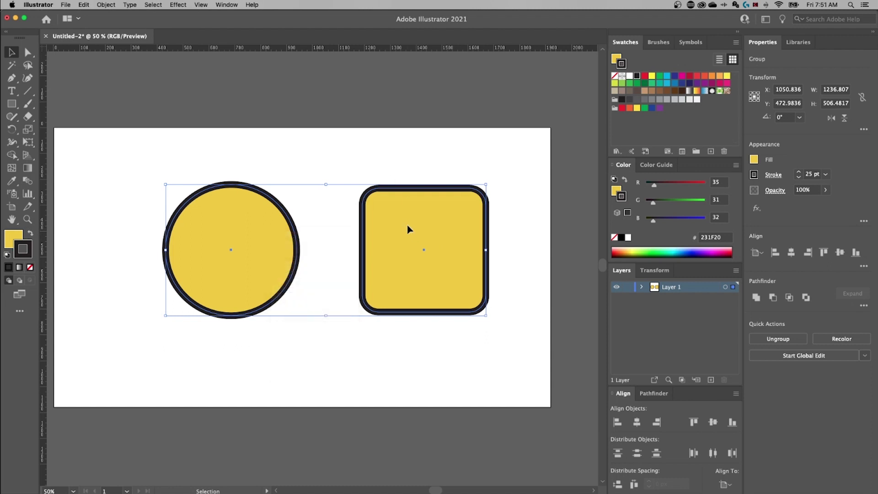
click(447, 181)
drag(442, 257, 404, 266)
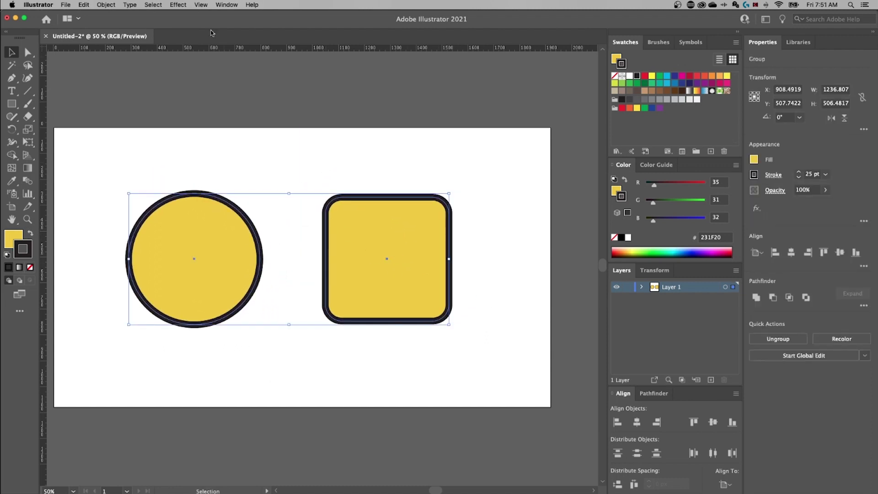
Open Effect > Stylize > Drop Shadow for the group.
click(178, 5)
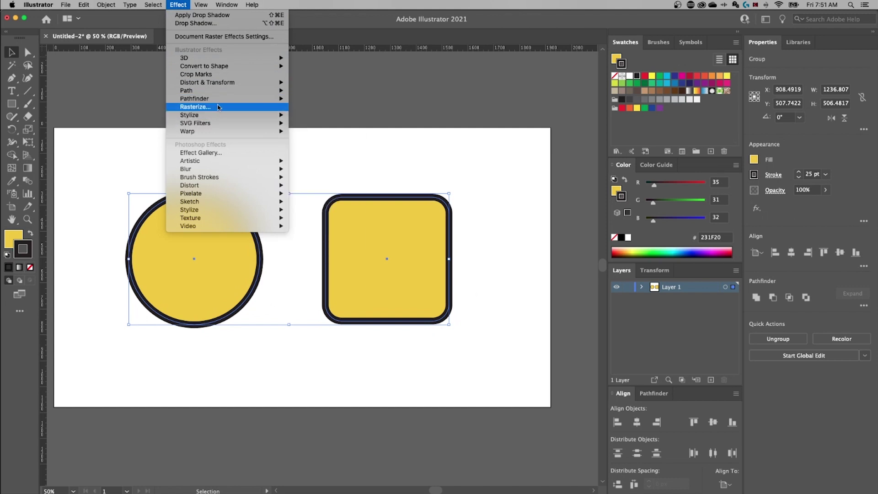
mouse_move(233, 117)
click(318, 115)
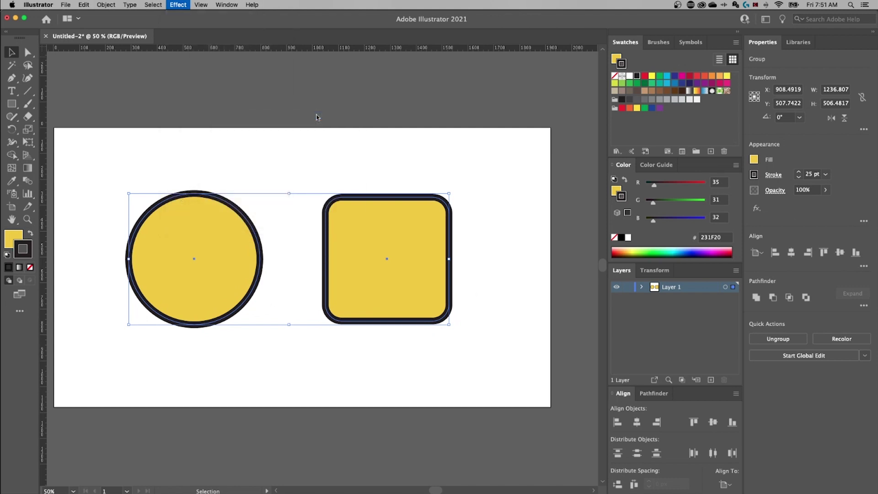
drag(604, 174, 517, 119)
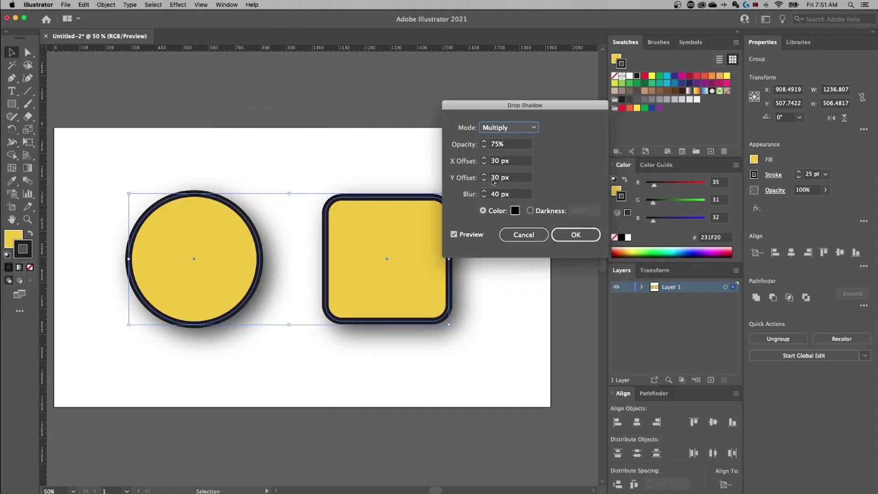
Set the group's shadow blur to 20 px, apply it, and move the shapes right.
click(519, 195)
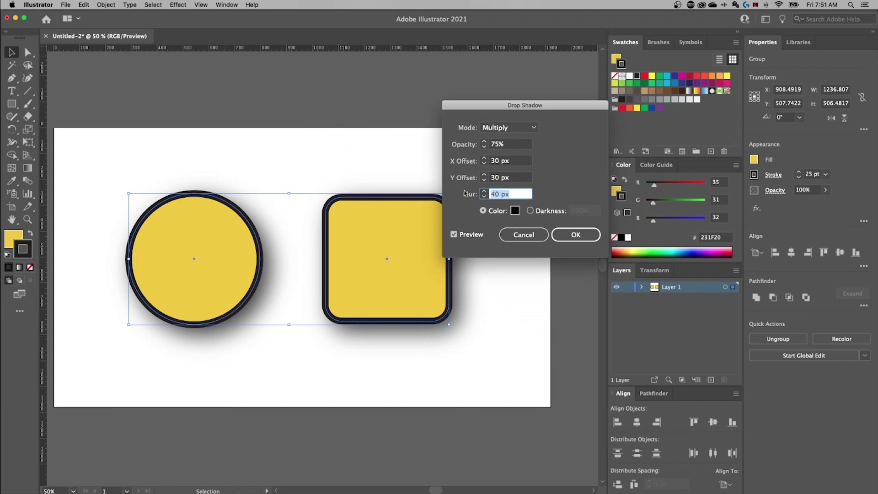
text(20)
key(Tab)
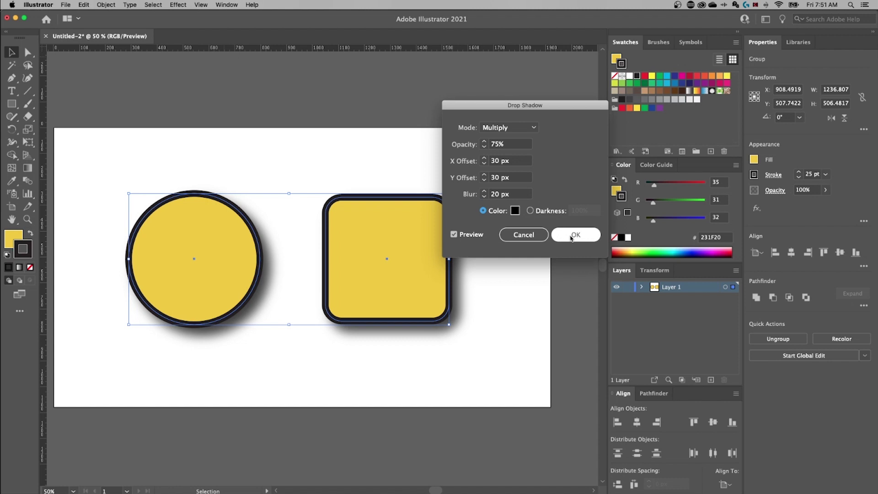
click(568, 235)
click(557, 230)
scroll(451, 232, down, 1)
drag(347, 231, 383, 225)
Ungroup then undo to restore the shadowed group, nudging it to X 926.6987, Y 493.2595.
right_click(368, 193)
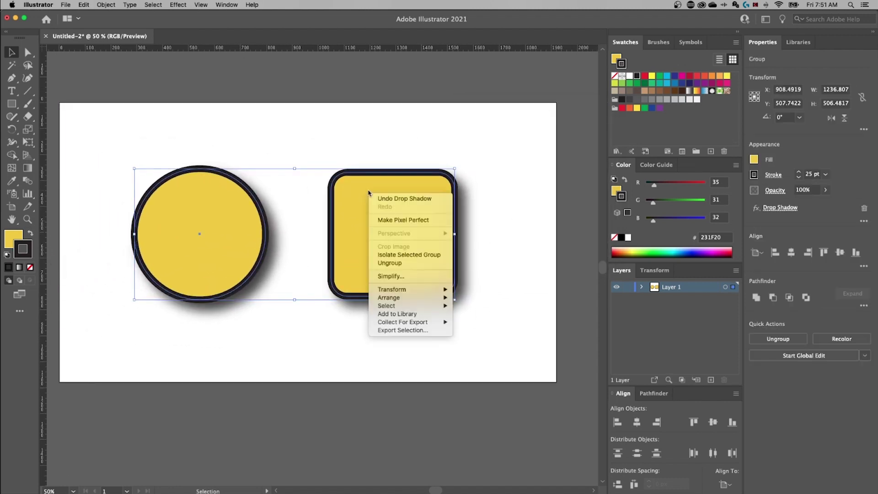
click(390, 263)
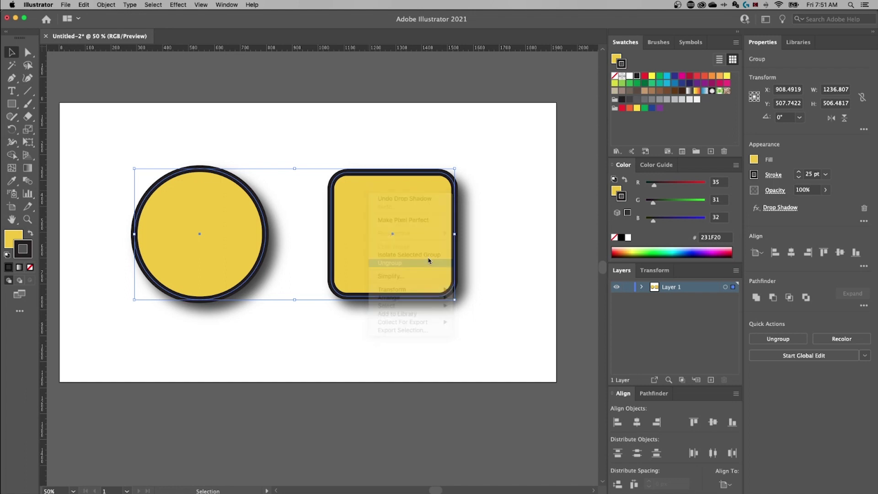
click(521, 233)
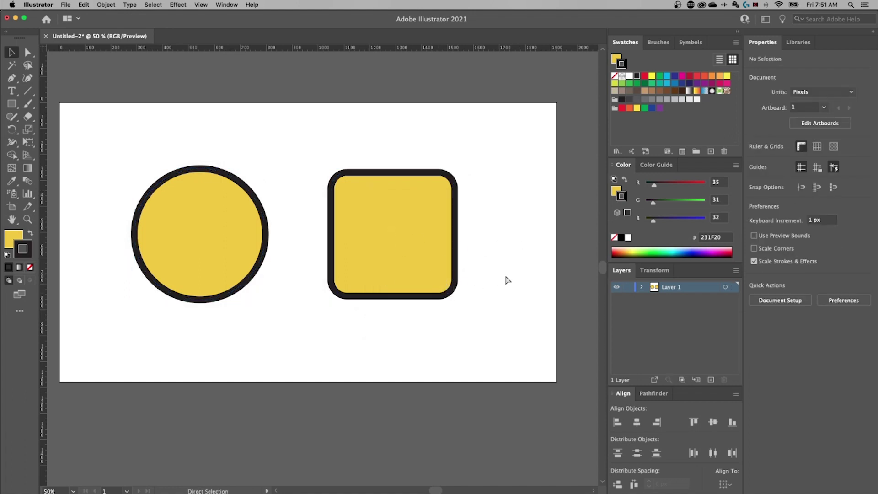
key(ctrl+z)
click(530, 255)
drag(392, 261, 443, 249)
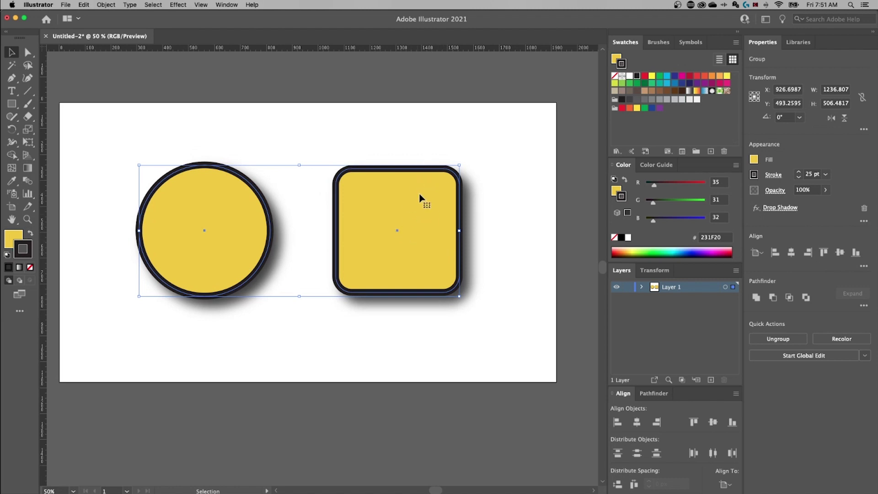
click(228, 5)
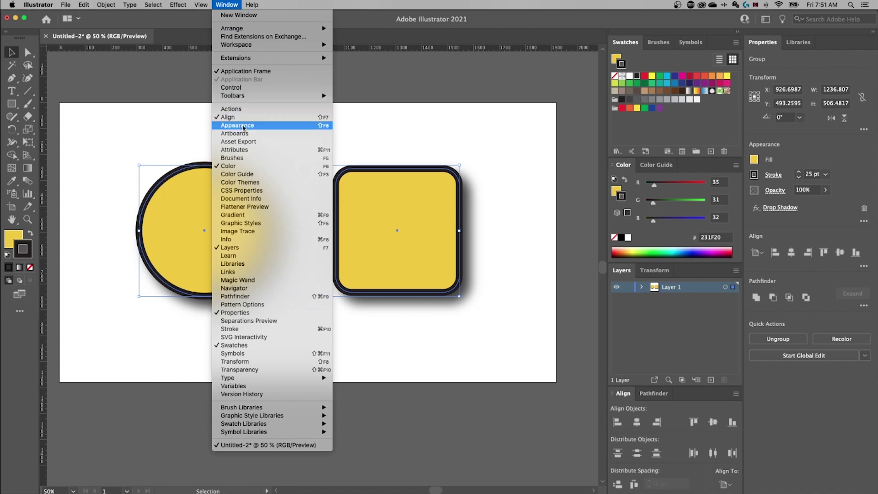
Open the Appearance panel and toggle the group's Drop Shadow off and back on.
click(237, 126)
drag(408, 143, 536, 89)
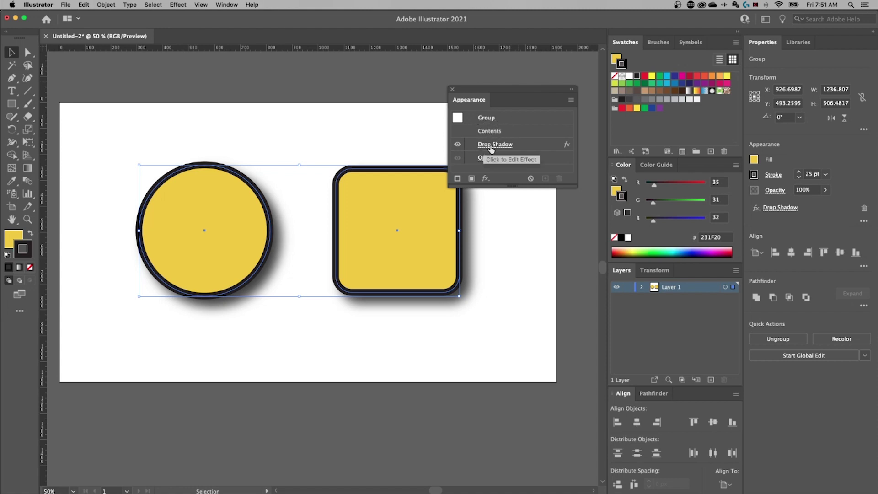
click(458, 144)
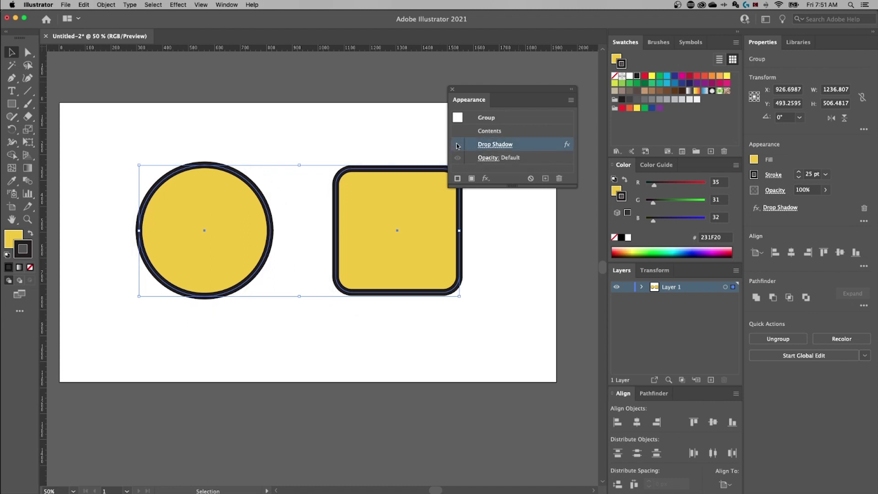
click(458, 145)
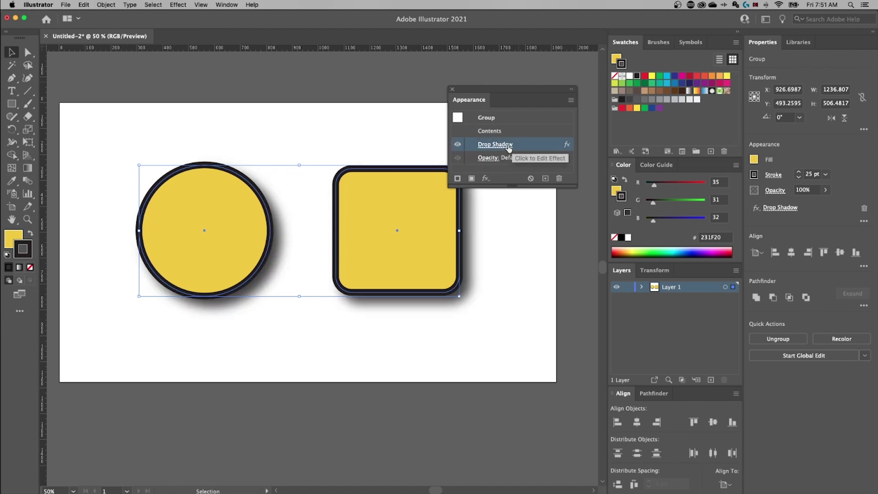
Edit the Drop Shadow from the Appearance panel, lowering its opacity to 50%.
click(498, 146)
drag(501, 150, 547, 196)
key(Tab)
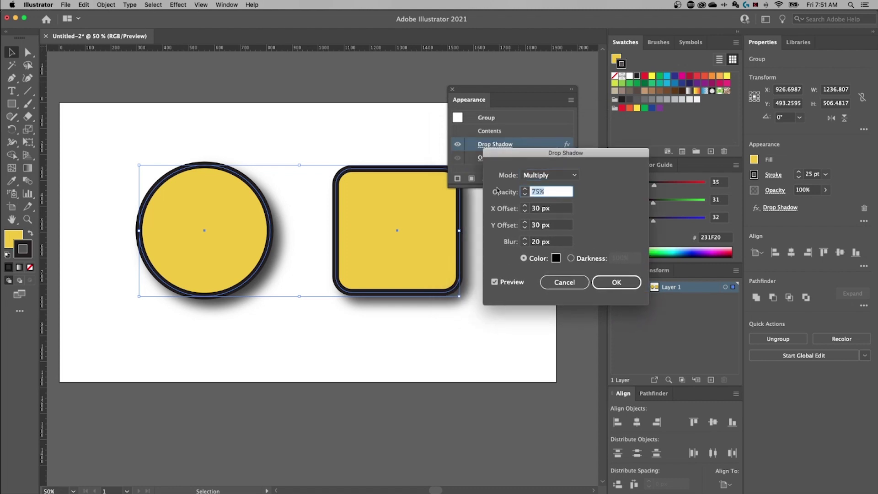
text(50)
key(Tab)
click(616, 282)
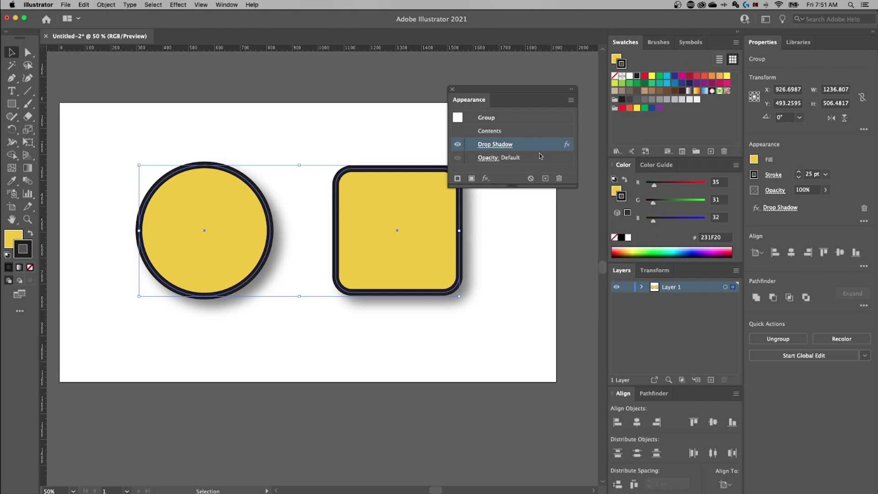
Open the Appearance panel's Add New Effect (fx) list, showing the Stylize effects.
click(486, 180)
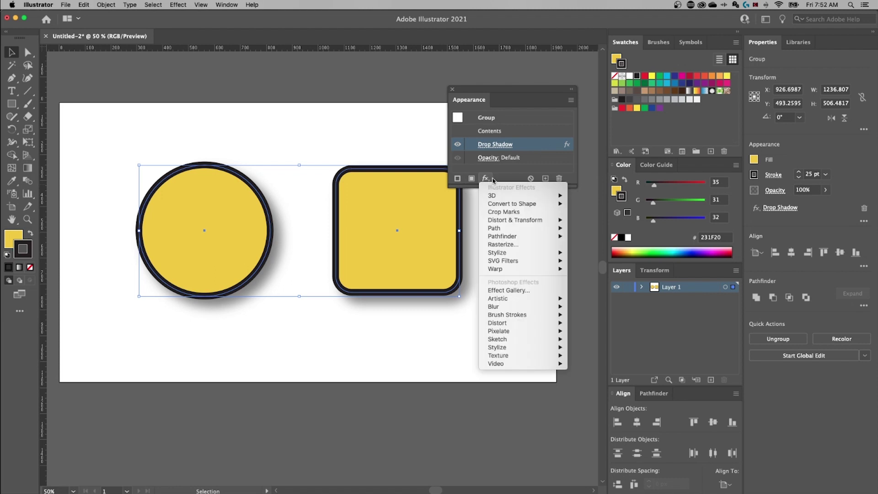
mouse_move(501, 255)
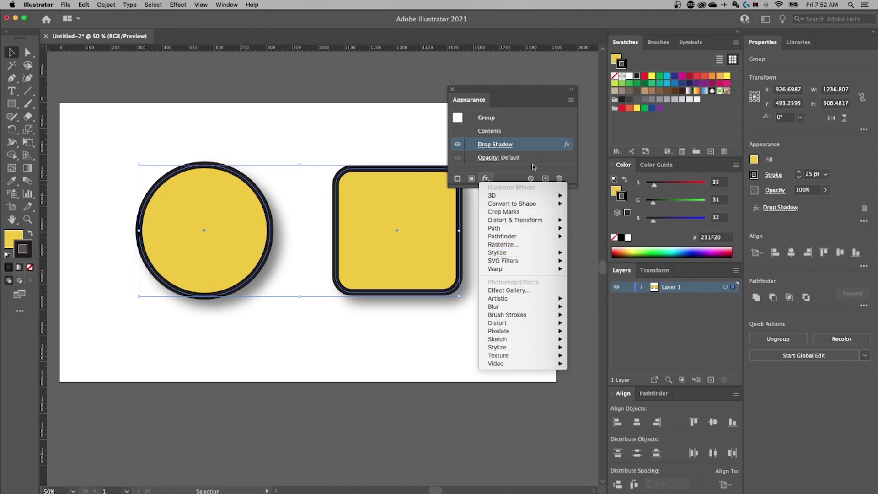